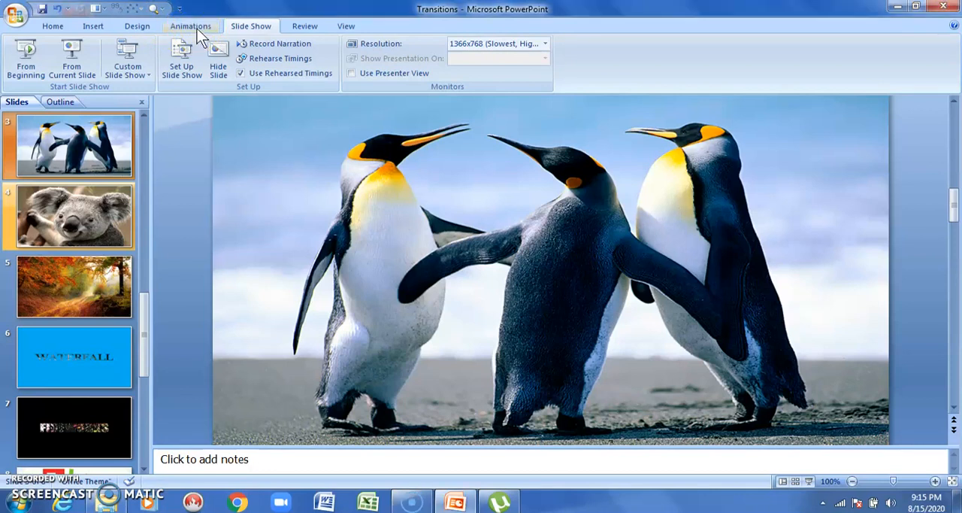
Step: Try the Wipe Right, Wipe Up and Wedge transitions on the penguins slide
{"action": "left_click", "coordinate": [197, 28]}
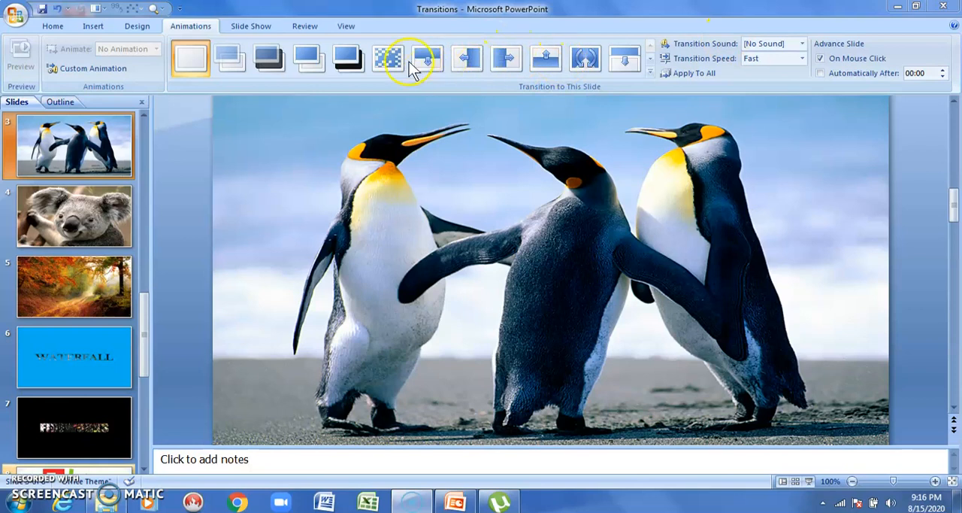
{"action": "left_click", "coordinate": [511, 60]}
{"action": "left_click", "coordinate": [512, 57]}
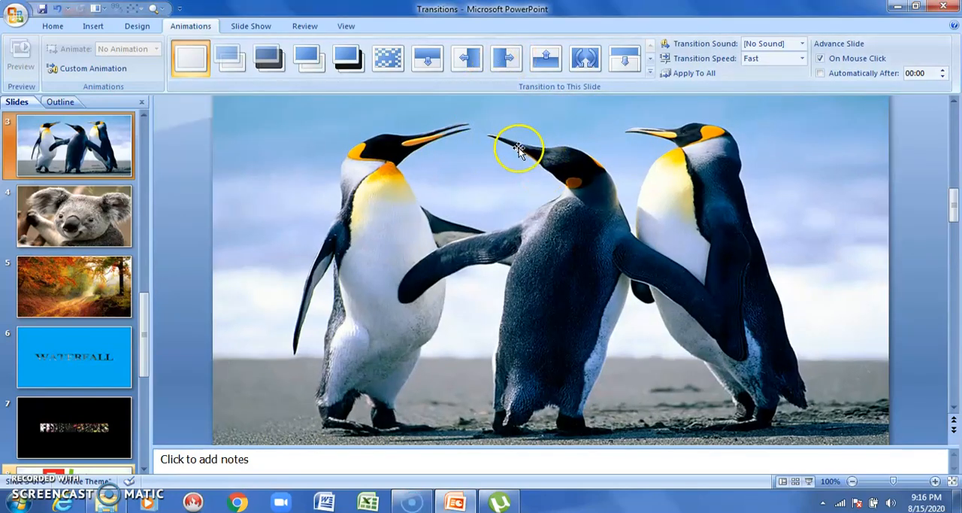
{"action": "left_click", "coordinate": [547, 59]}
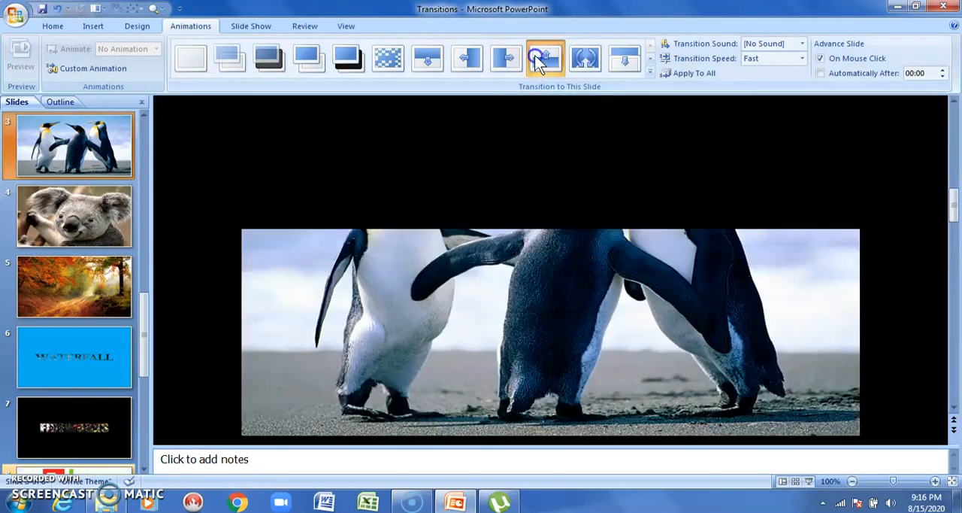
{"action": "left_click", "coordinate": [581, 58]}
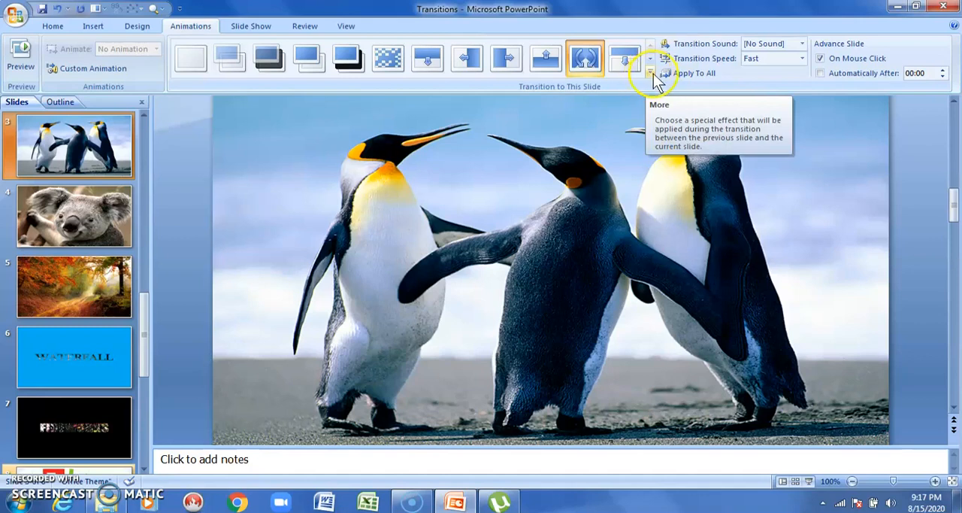
Step: Browse the full set of slide transitions, then try Fade Through Black on the penguins slide and preview it
{"action": "left_click", "coordinate": [651, 72]}
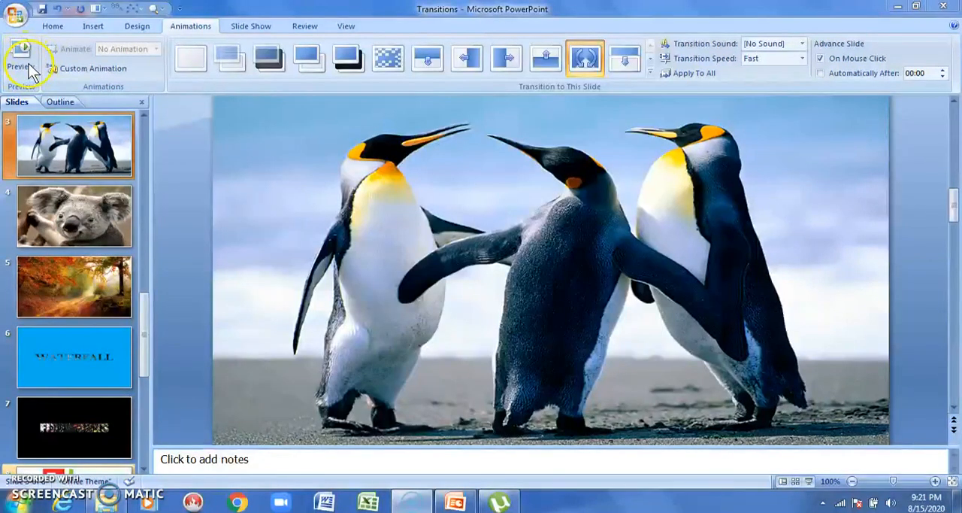
{"action": "left_click", "coordinate": [274, 59]}
{"action": "left_click", "coordinate": [30, 71]}
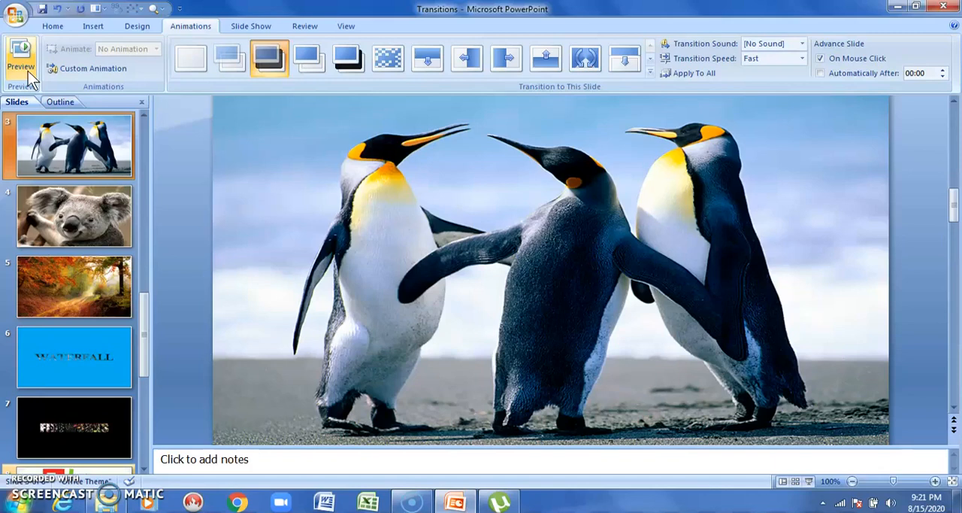
Step: Apply the Wipe Left transition to slide 1, the woman at the laptop
{"action": "left_click", "coordinate": [144, 115]}
{"action": "left_click", "coordinate": [144, 115]}
{"action": "left_click", "coordinate": [67, 151]}
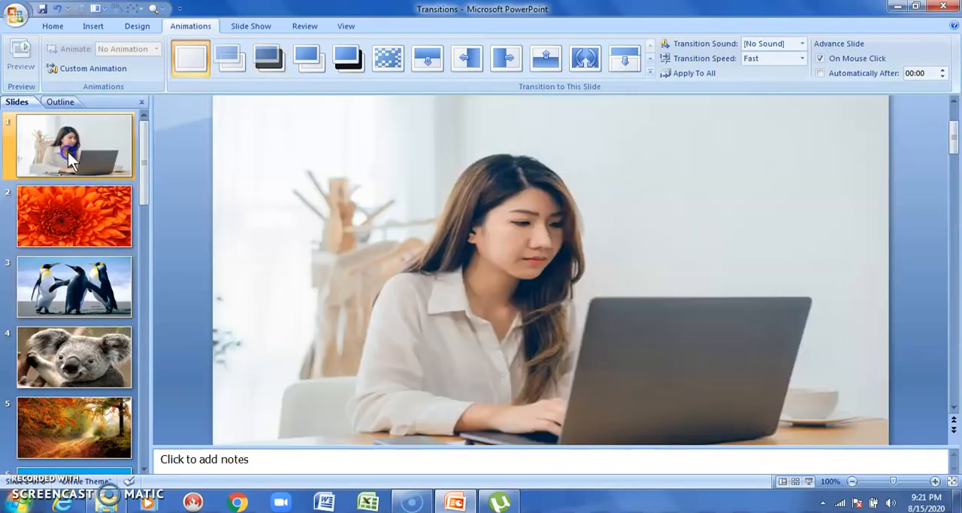
{"action": "left_click", "coordinate": [451, 57]}
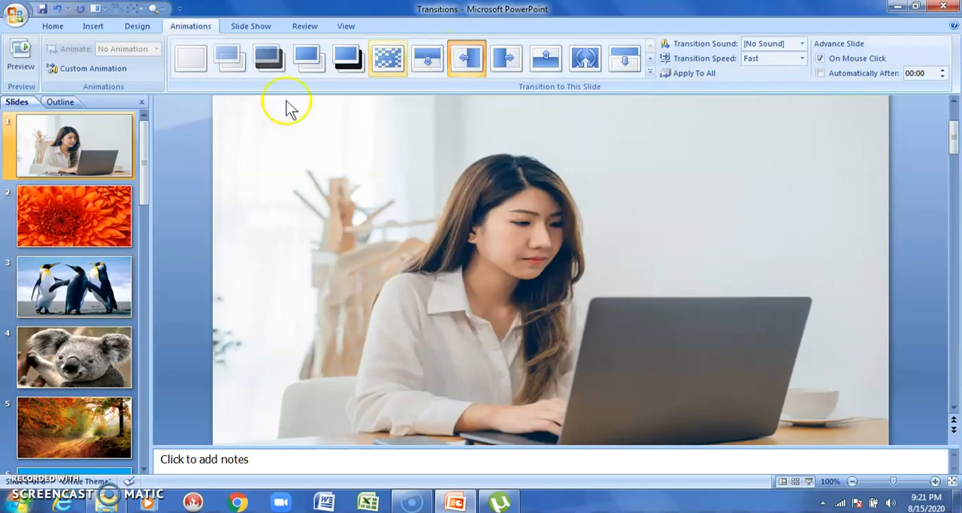
Step: Apply the Wedge transition to slide 2, the orange flower
{"action": "left_click", "coordinate": [107, 215]}
{"action": "left_click", "coordinate": [615, 66]}
{"action": "left_click", "coordinate": [585, 59]}
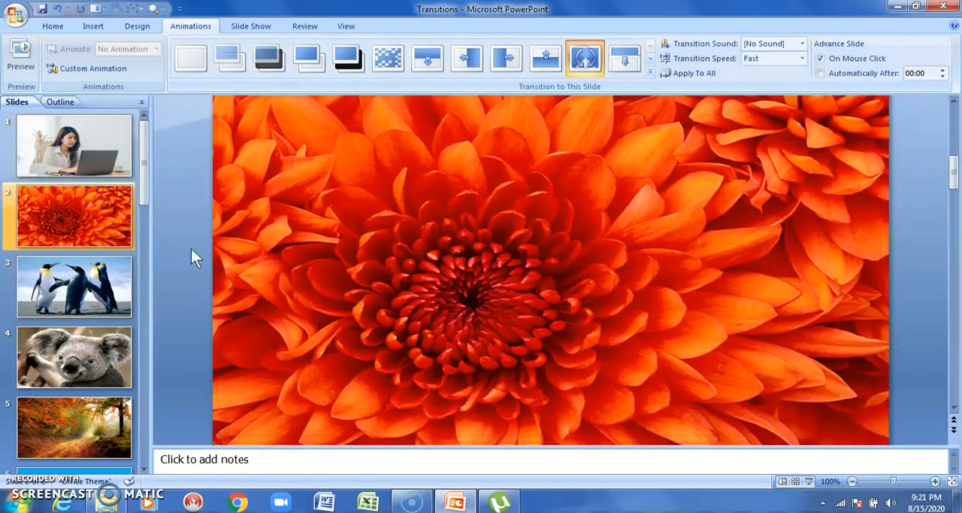
Step: Apply the Split Horizontal In transition to slide 3, the penguins
{"action": "left_click", "coordinate": [83, 297]}
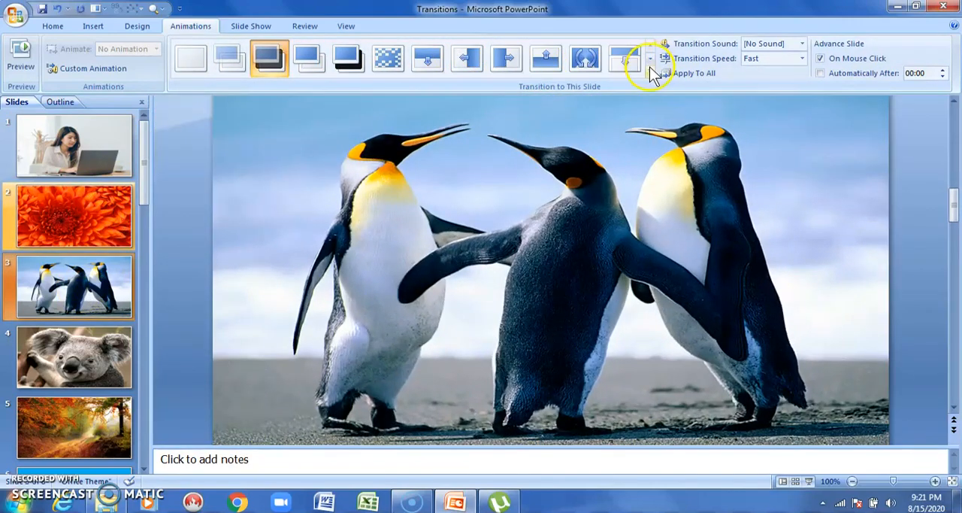
{"action": "left_click", "coordinate": [651, 72]}
{"action": "left_click", "coordinate": [501, 222]}
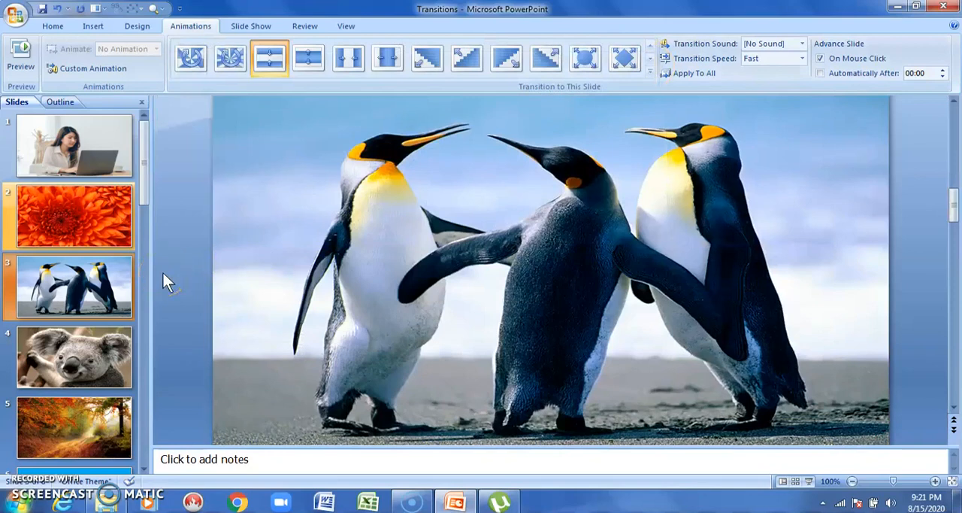
Step: Apply the Dissolve transition to slide 4, the koala
{"action": "left_click", "coordinate": [73, 346]}
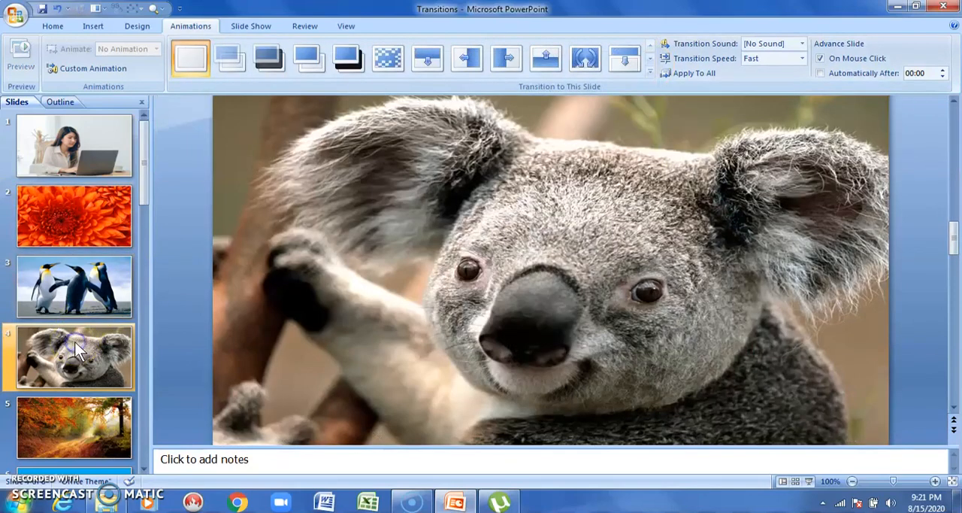
{"action": "left_click", "coordinate": [131, 220], "text": "ctrl"}
{"action": "left_click", "coordinate": [387, 58]}
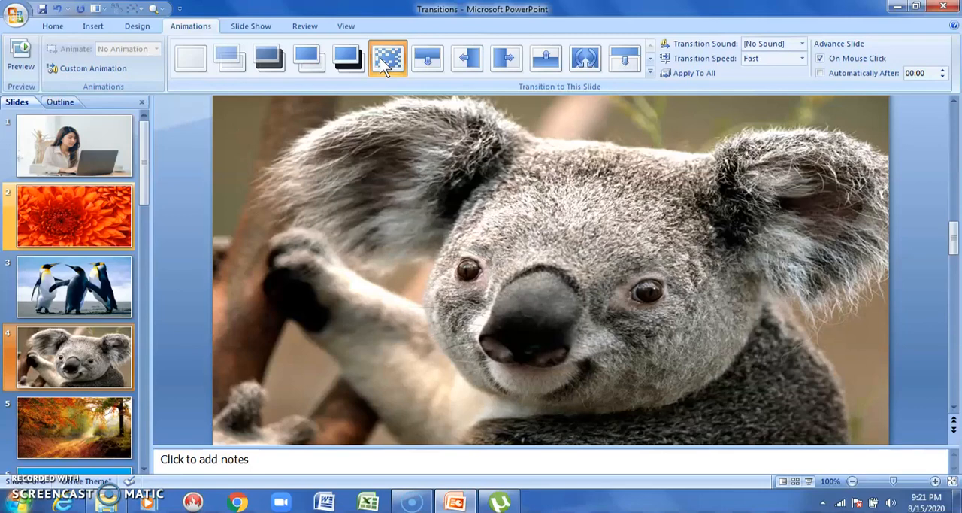
{"action": "left_click", "coordinate": [380, 58]}
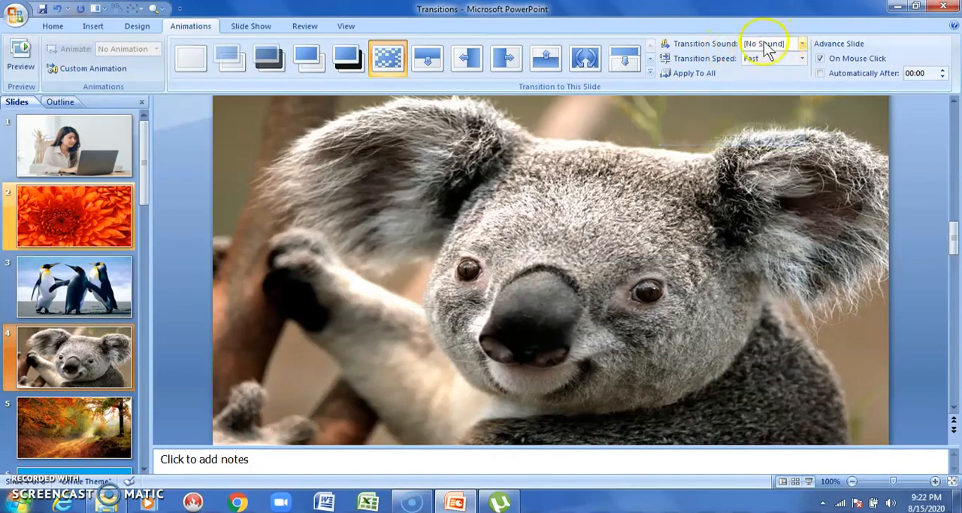
Step: Set the koala slide's transition sound to Click and its speed to Medium, applying the transition to all slides
{"action": "left_click", "coordinate": [803, 44]}
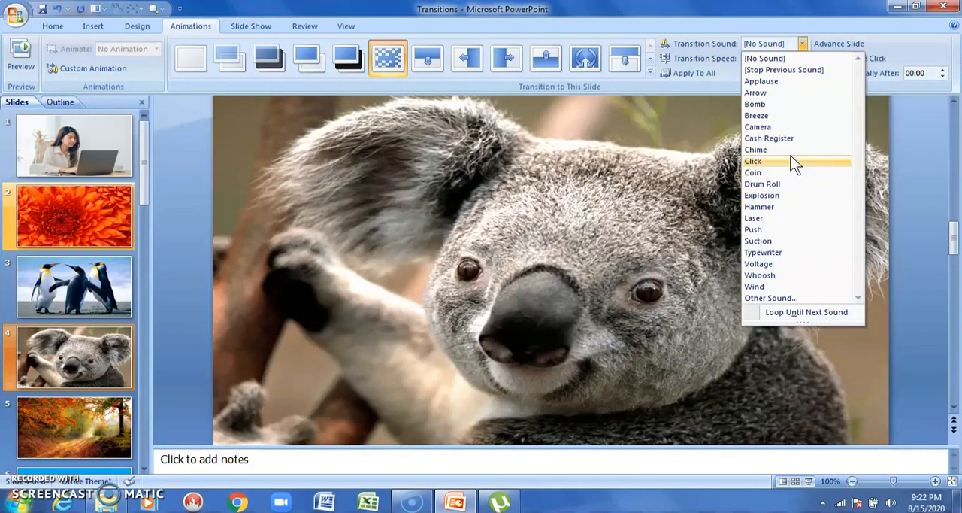
{"action": "left_click", "coordinate": [789, 161]}
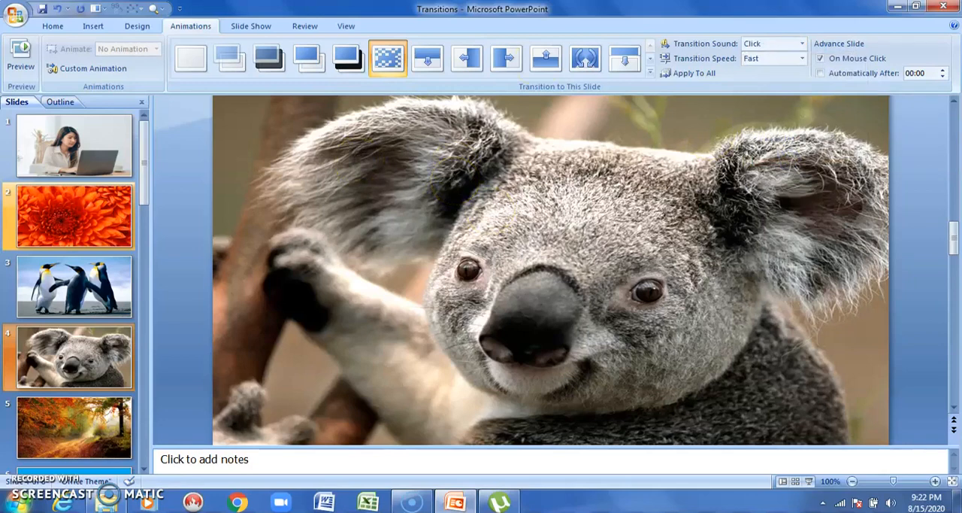
{"action": "left_click", "coordinate": [803, 61]}
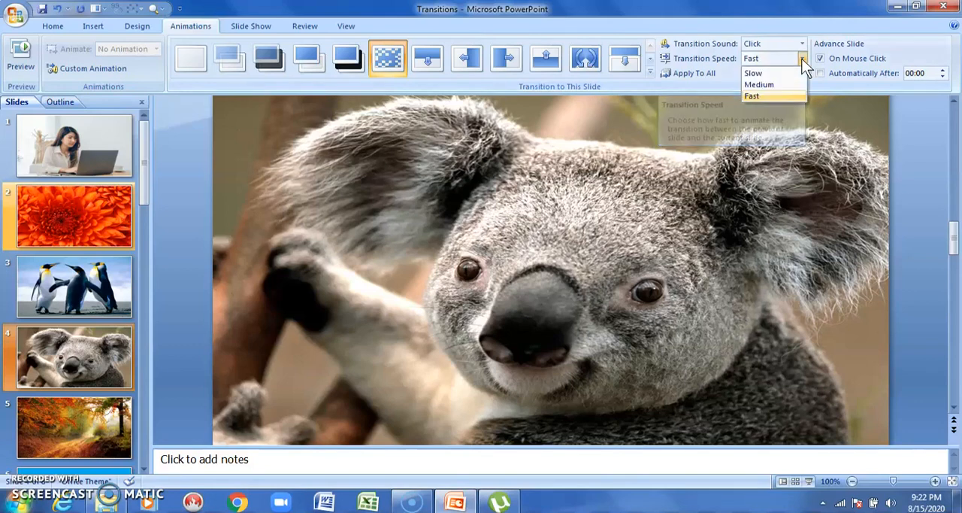
{"action": "left_click", "coordinate": [785, 84]}
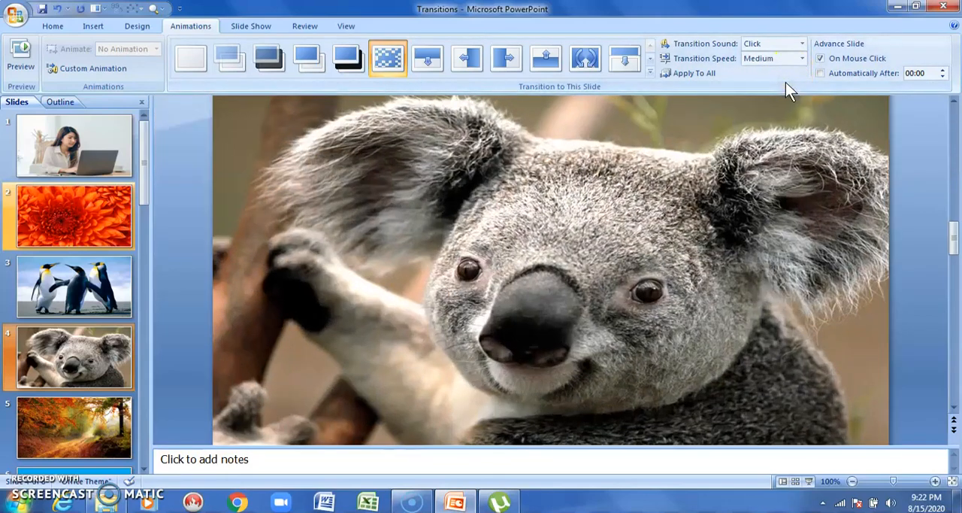
{"action": "left_click", "coordinate": [694, 77]}
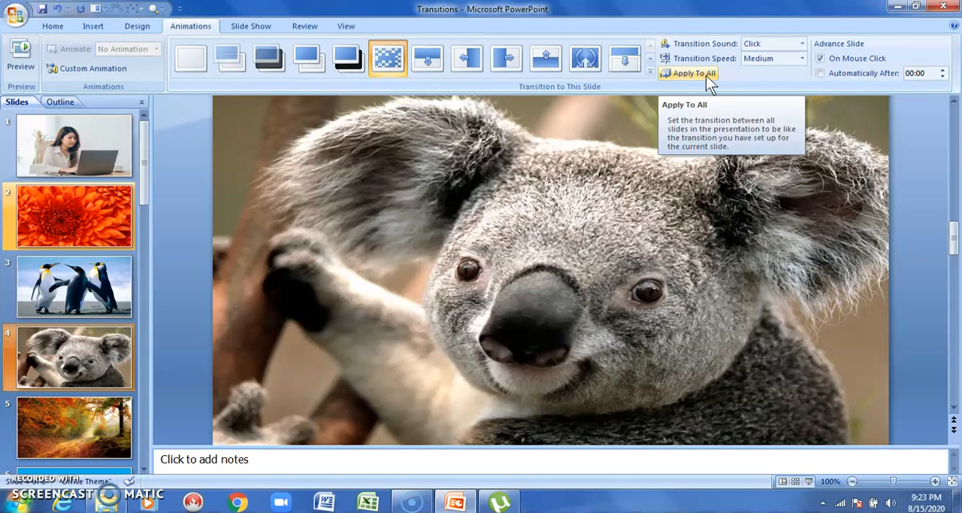
Step: Set the koala slide to advance automatically after 00:06 instead of on mouse click
{"action": "left_click", "coordinate": [318, 309]}
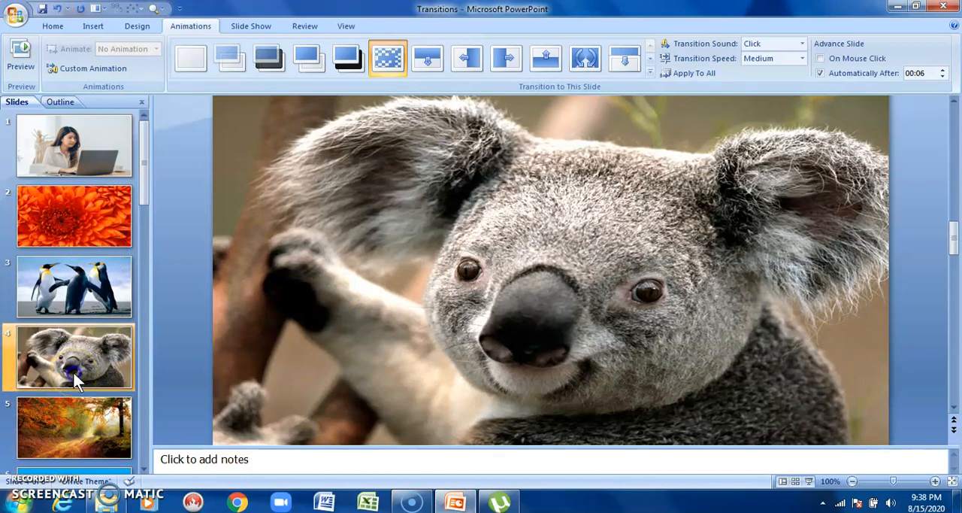
{"action": "left_click", "coordinate": [821, 58]}
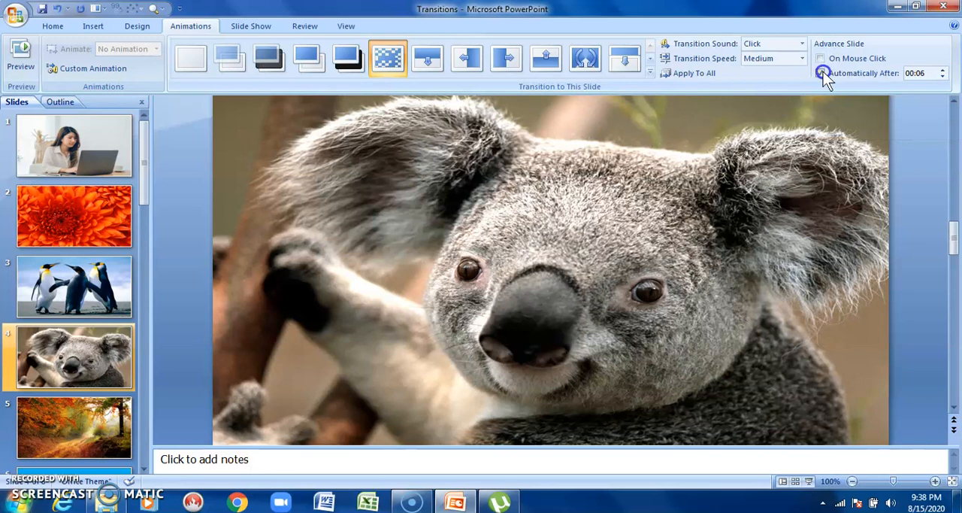
{"action": "left_click", "coordinate": [823, 58]}
{"action": "left_click", "coordinate": [822, 58]}
{"action": "left_click", "coordinate": [821, 59]}
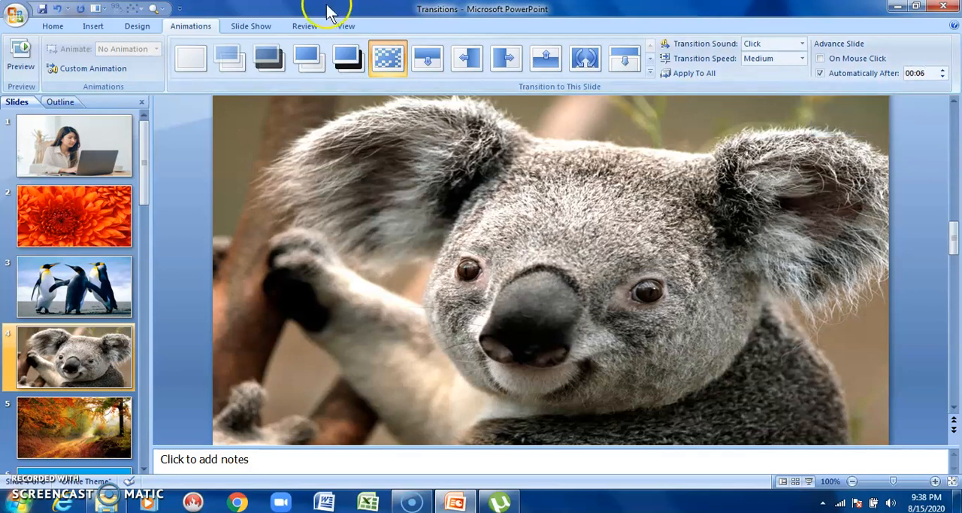
Step: Play the slide show from the beginning to review the transitions
{"action": "left_click", "coordinate": [250, 25]}
{"action": "left_click", "coordinate": [25, 58]}
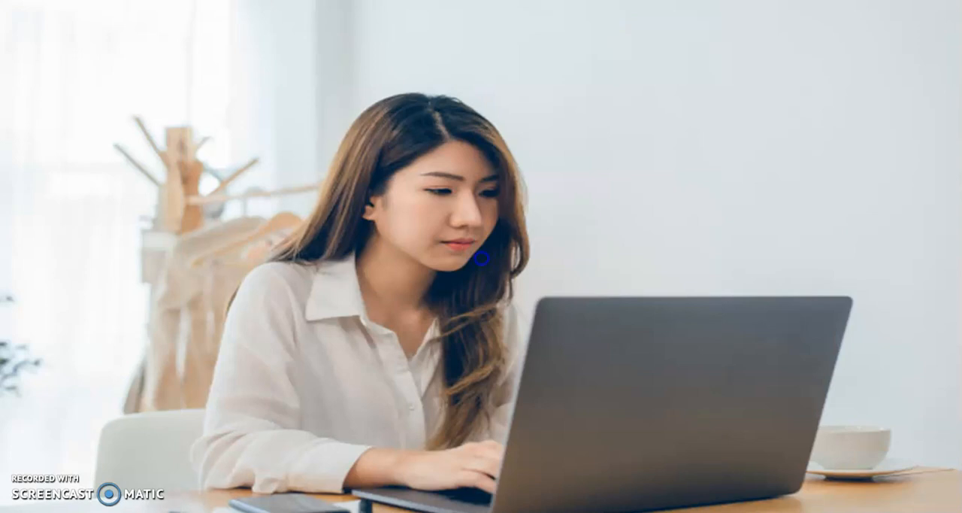